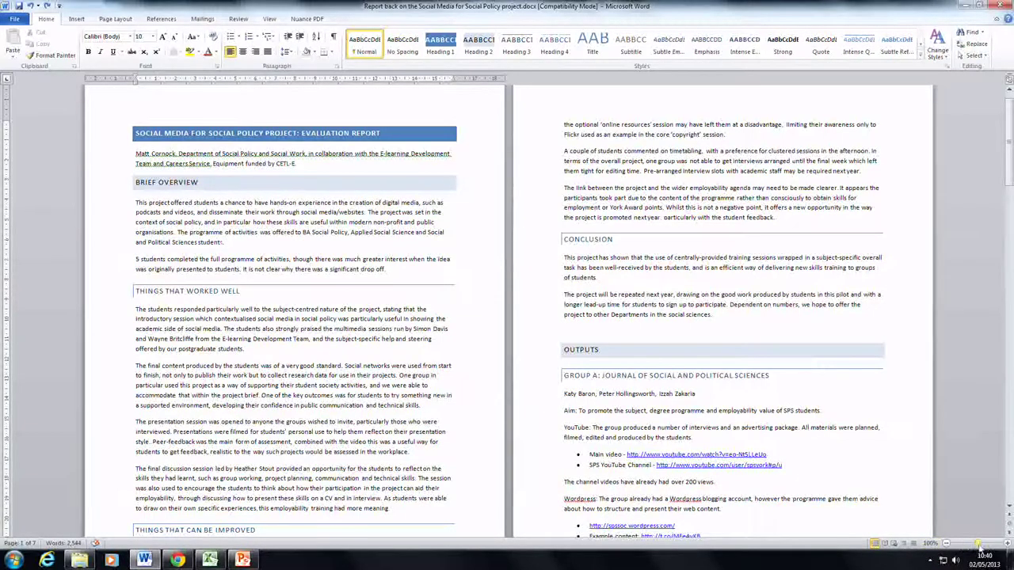
- Highlight the paragraph beginning "5 students completed the full programme" under Brief Overview in yellow
left_click_drag(980, 545, 989, 545)
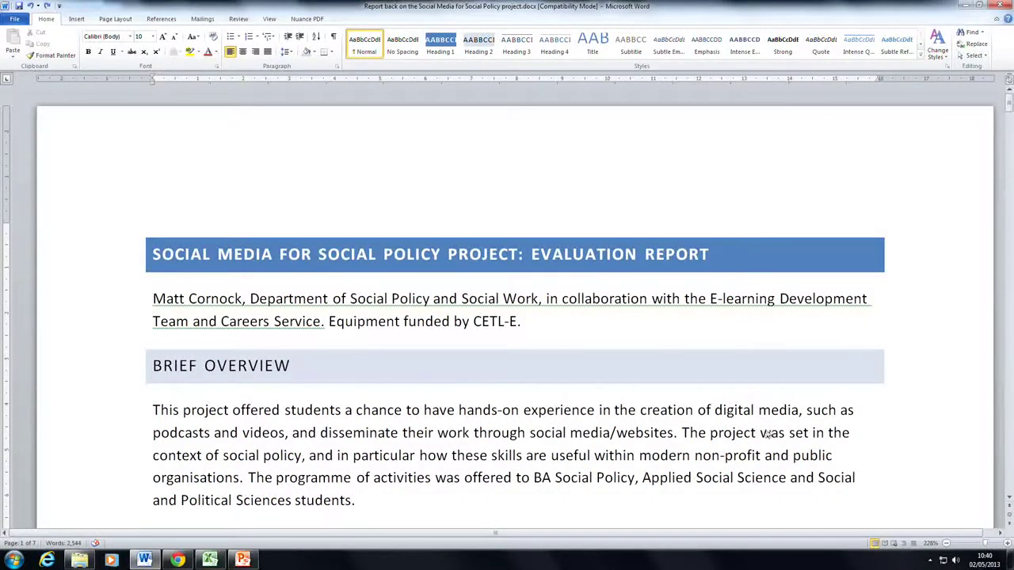
scroll(767, 432, "down", 2)
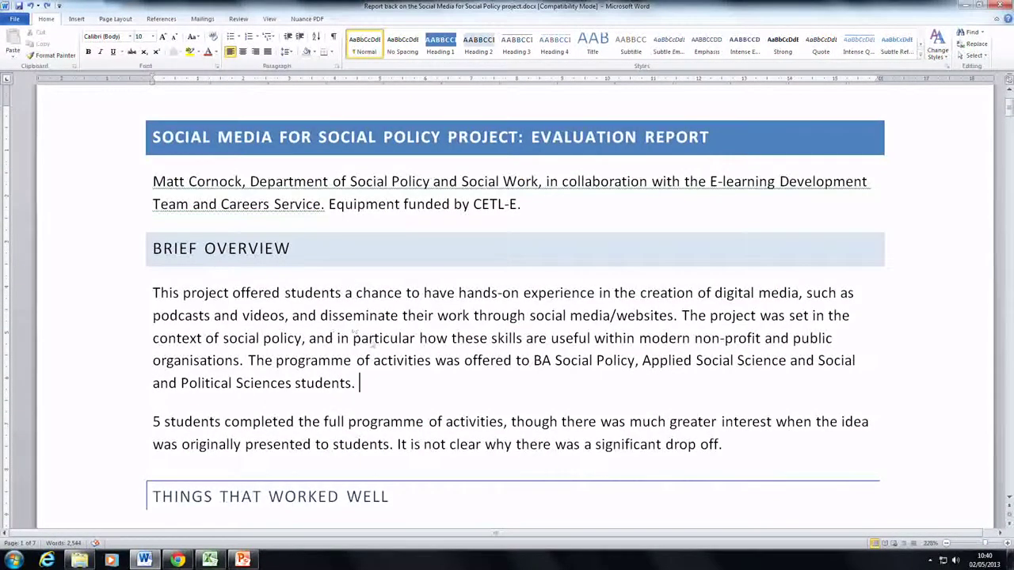
scroll(485, 402, "down", 2)
scroll(485, 402, "down", 1)
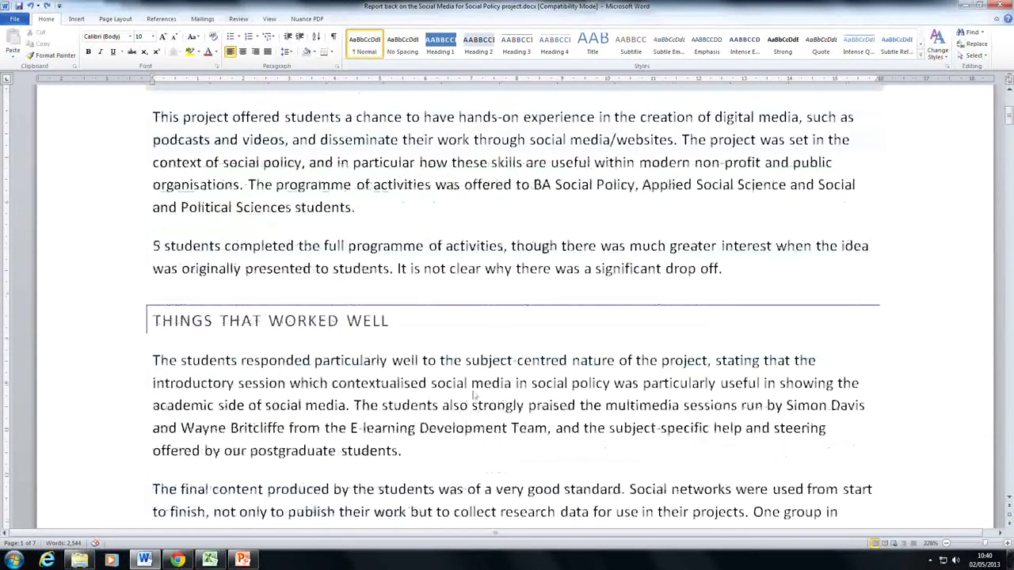
left_click_drag(154, 250, 722, 274)
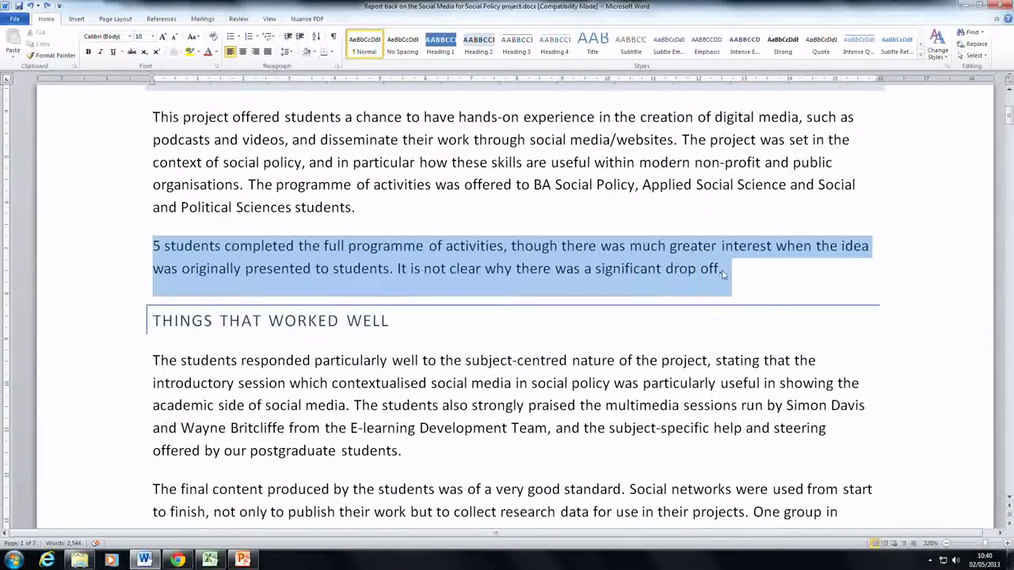
right_click(722, 273)
left_click(760, 265)
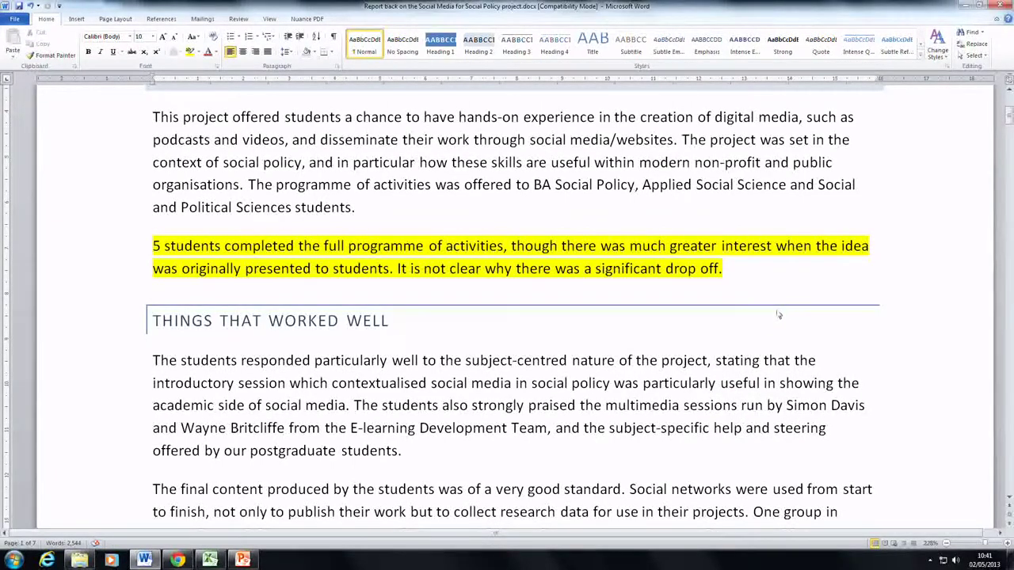
- Highlight the words "very good standard" in yellow in the second paragraph under Things That Worked Well
scroll(743, 321, "down", 5)
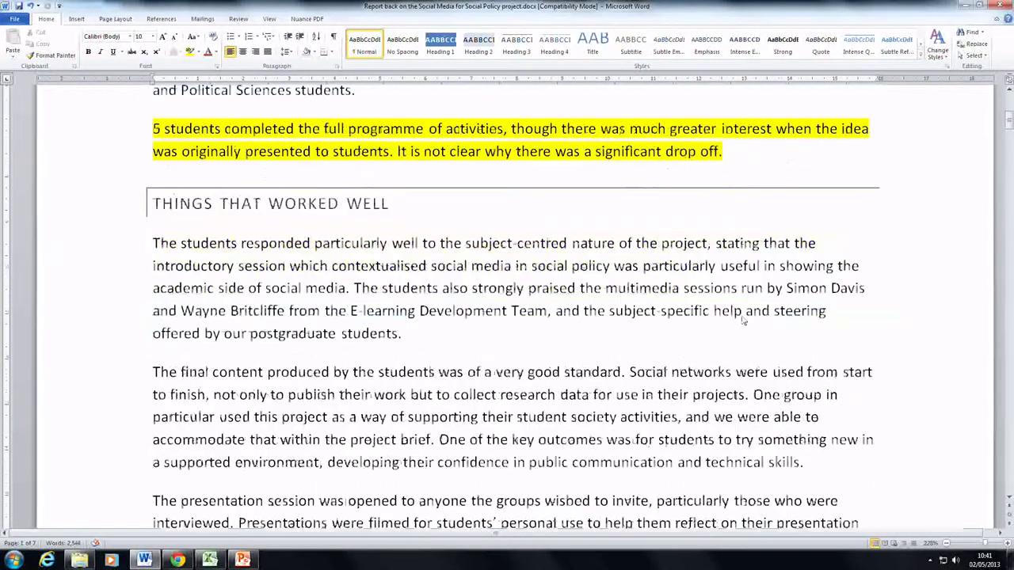
scroll(743, 321, "down", 1)
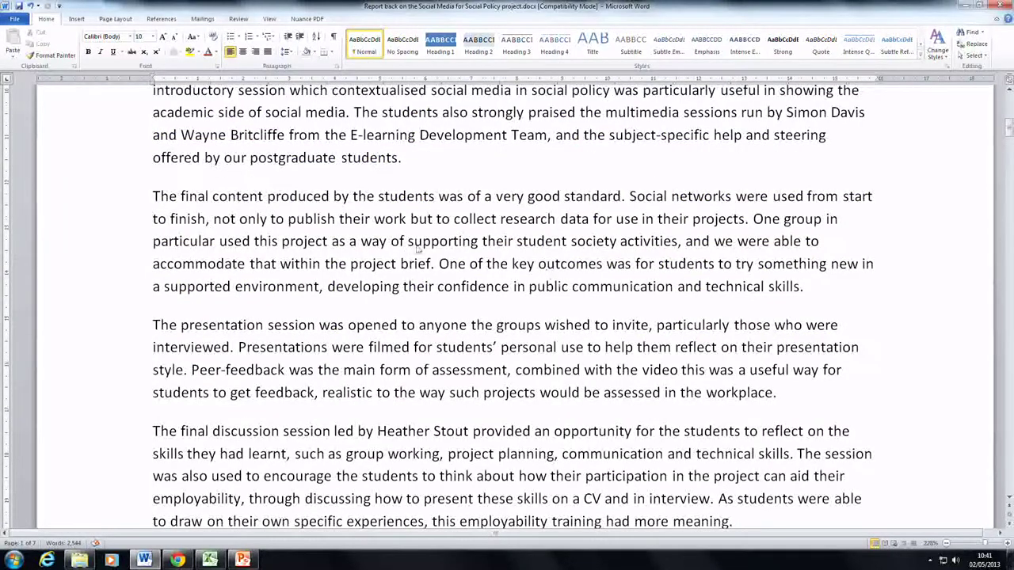
scroll(418, 248, "up", 2)
scroll(466, 255, "up", 1)
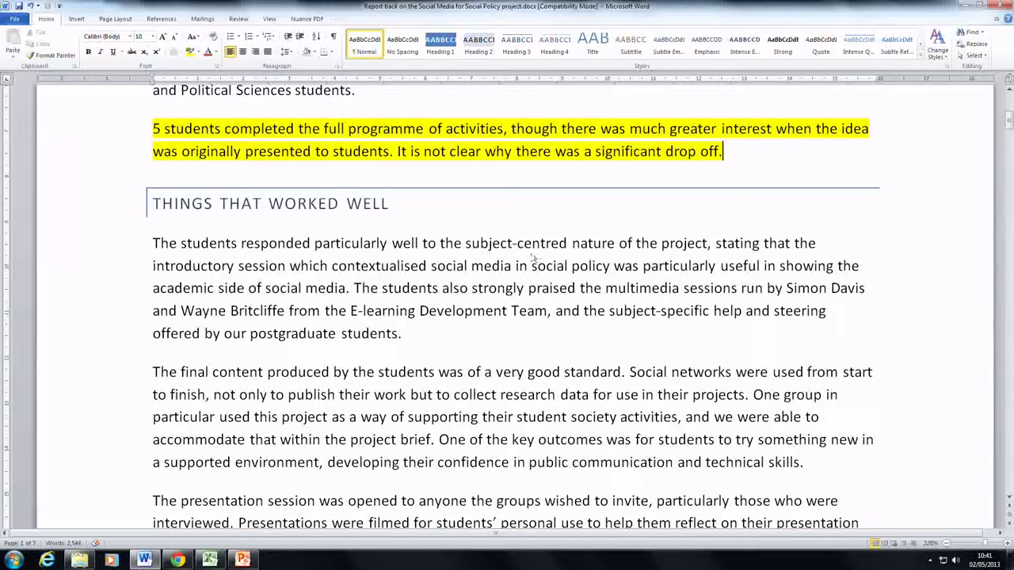
scroll(536, 258, "down", 1)
left_click_drag(622, 315, 496, 316)
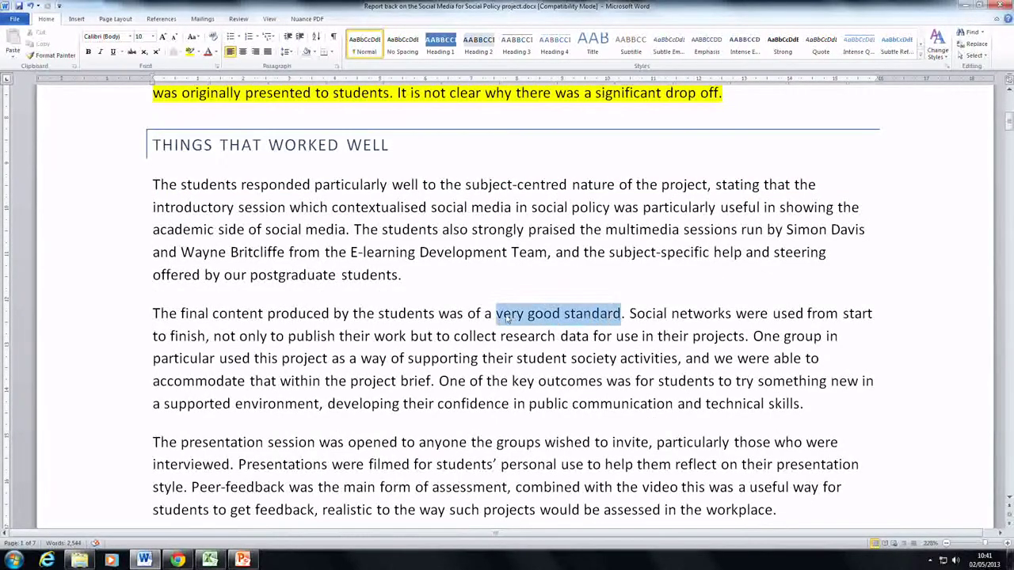
right_click(585, 317)
left_click(645, 303)
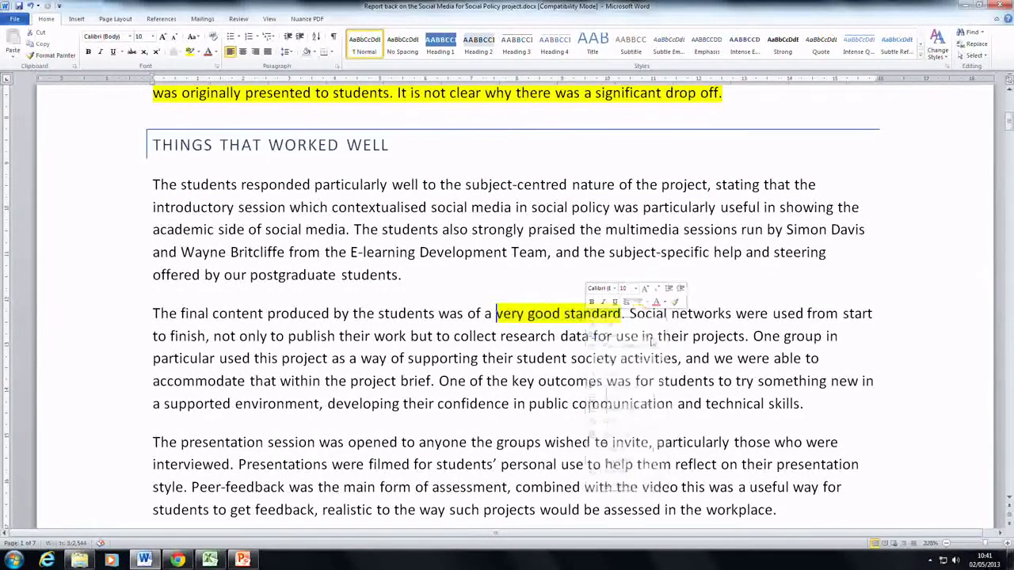
left_click(620, 314)
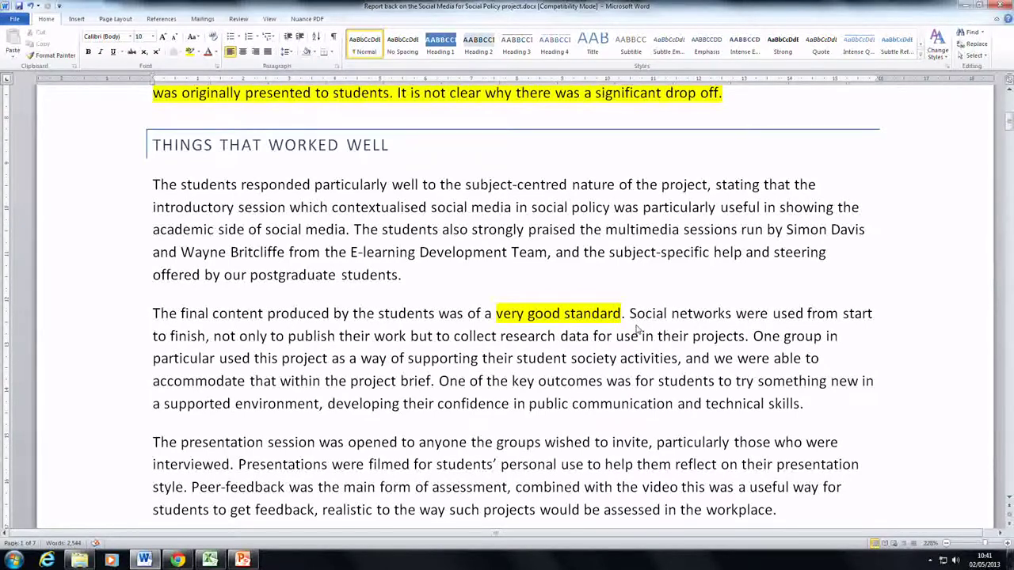
left_click(646, 316)
scroll(646, 317, "down", 1)
scroll(646, 321, "down", 1)
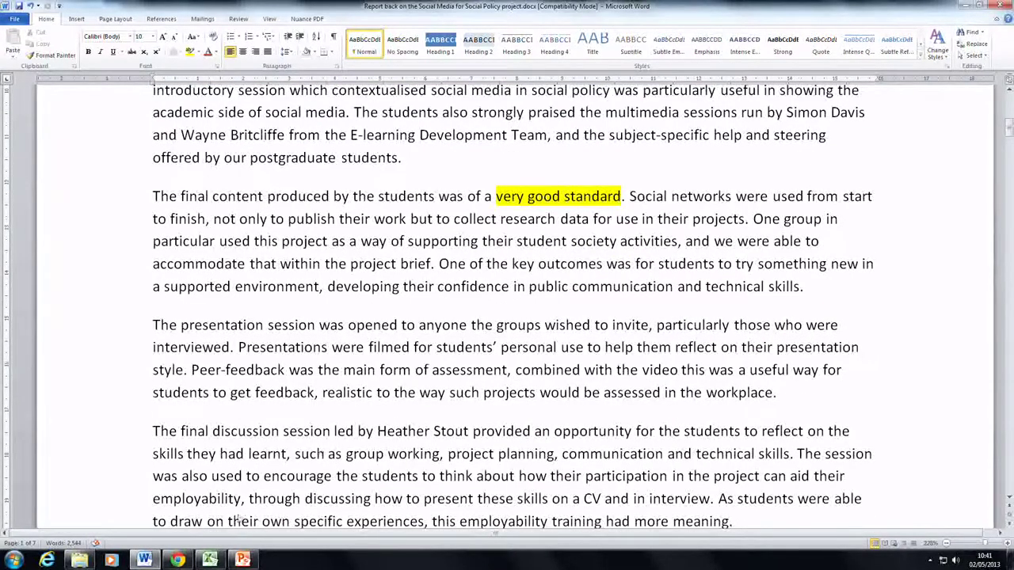
- Switch to PowerPoint and display slide 6, "Shifting boundaries", with its notes
left_click(245, 559)
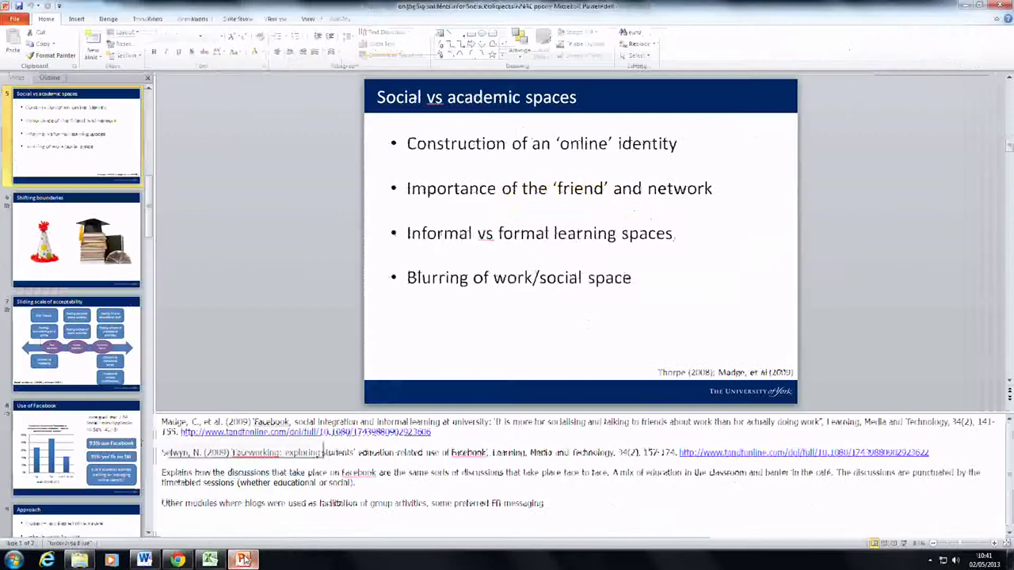
right_click(111, 361)
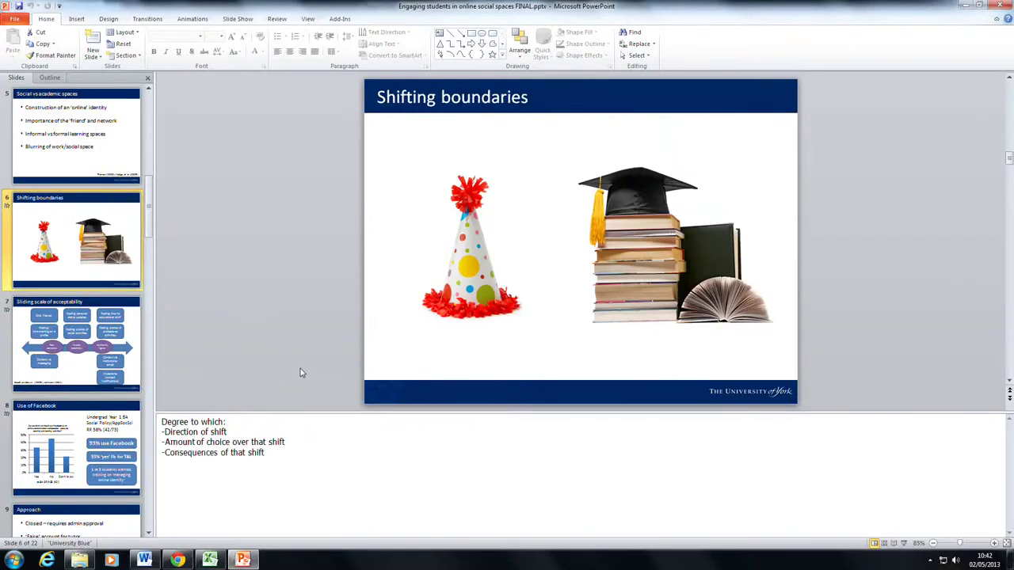
- Switch to Excel and enter a SUM formula in B16 that totals the Group A values in B2:B15
left_click(210, 559)
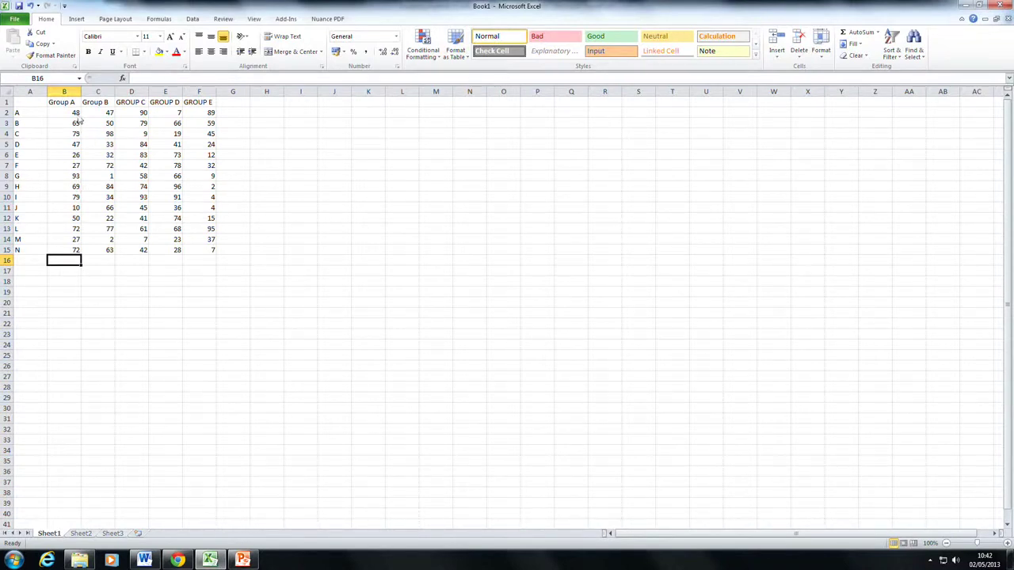
left_click_drag(79, 115, 77, 253)
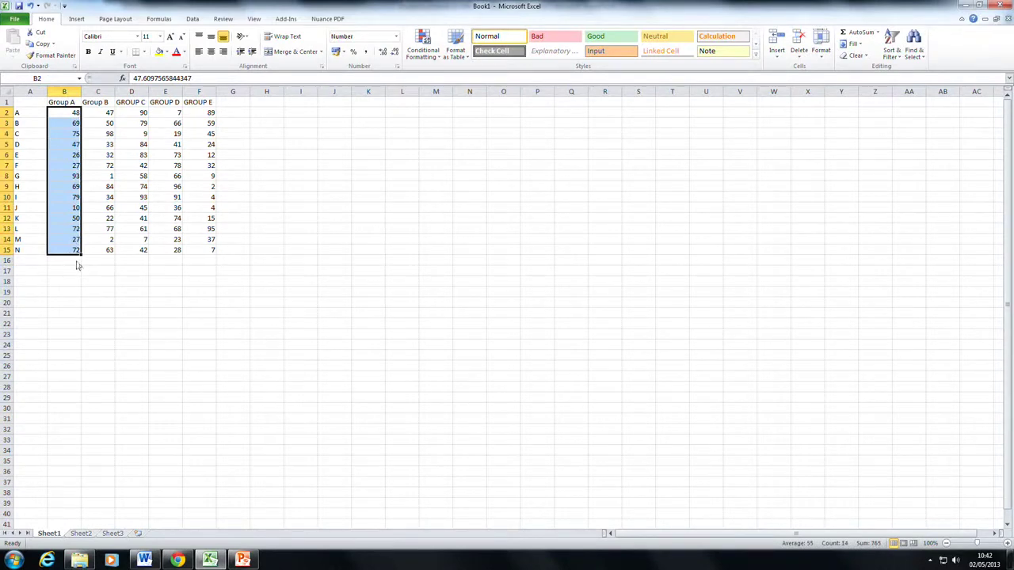
left_click(77, 262)
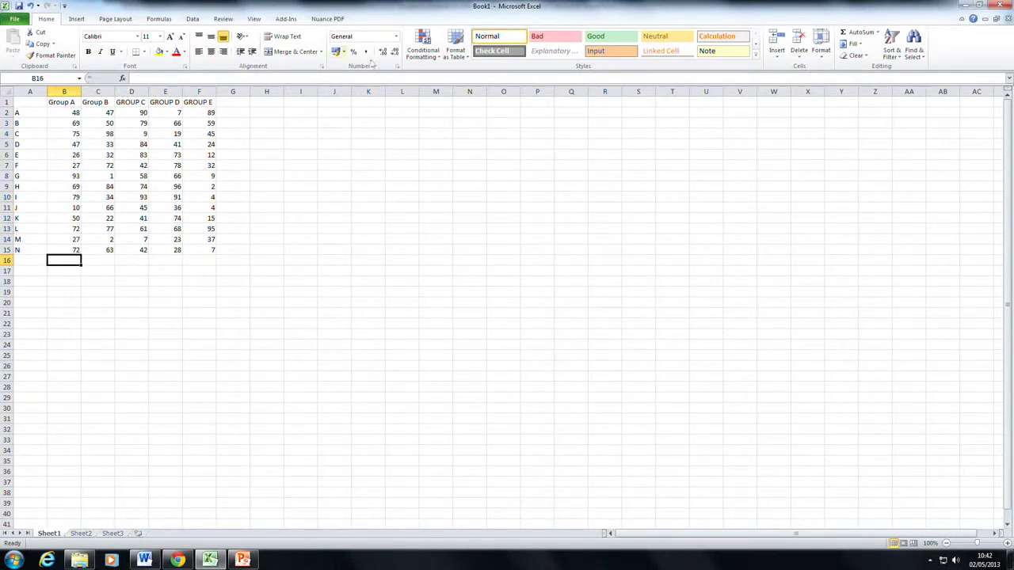
type("=sum")
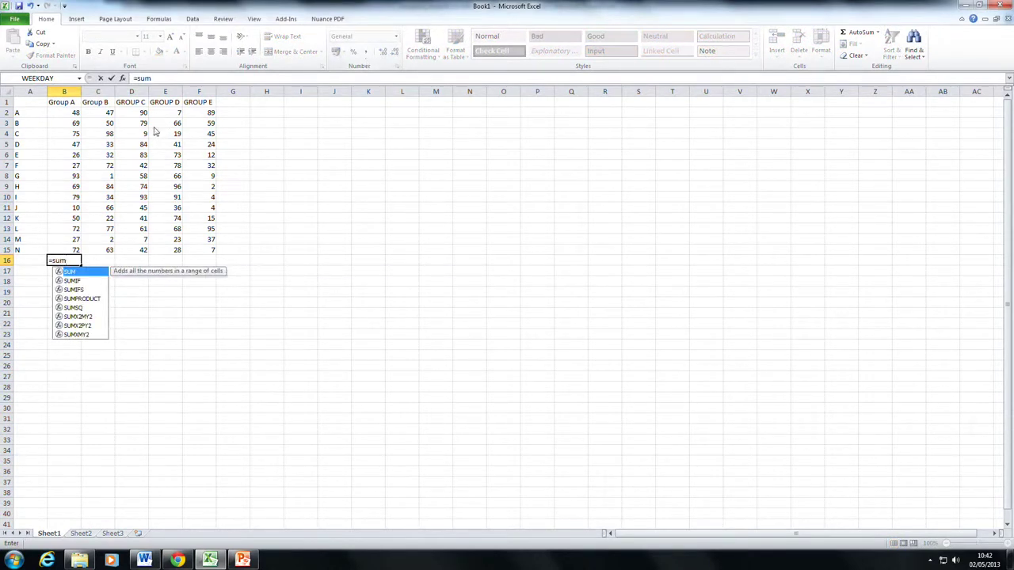
type("(")
left_click_drag(75, 114, 76, 250)
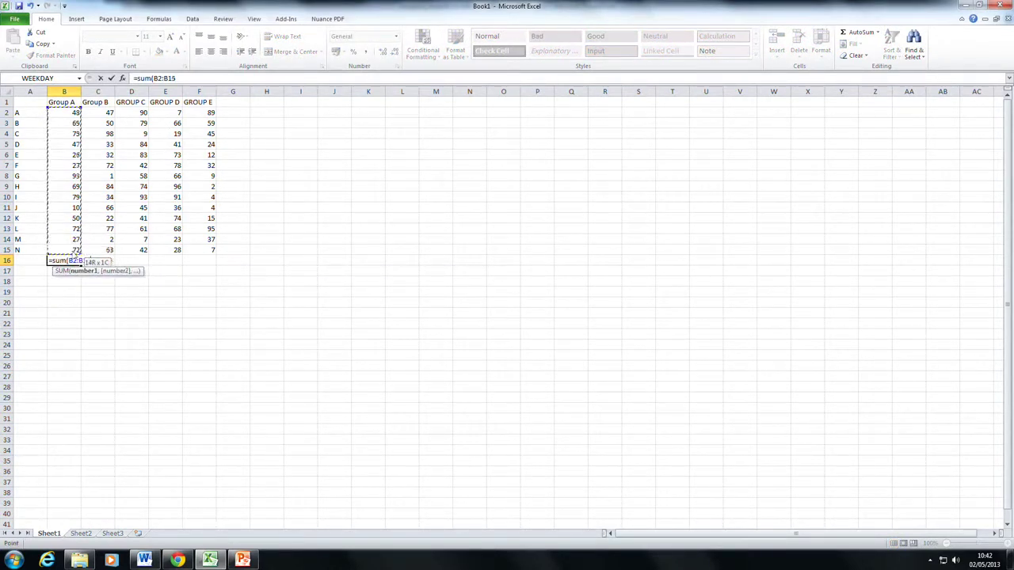
key("ctrl+Return")
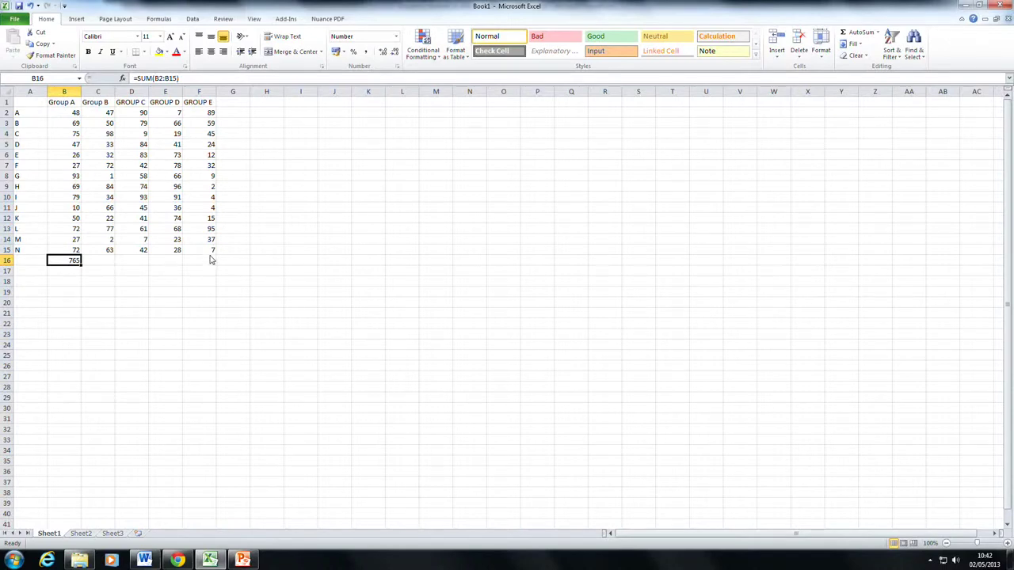
- Switch to Chrome and open the Ideas / SPSW showcase page of the SPSW Staff Support Site in Yorkshare
left_click(177, 560)
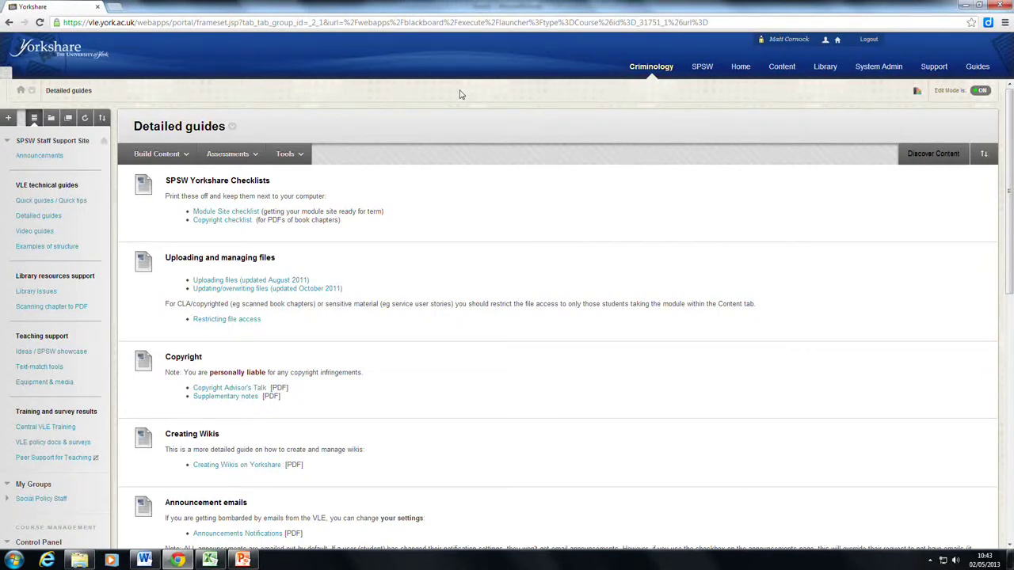
left_click(75, 351)
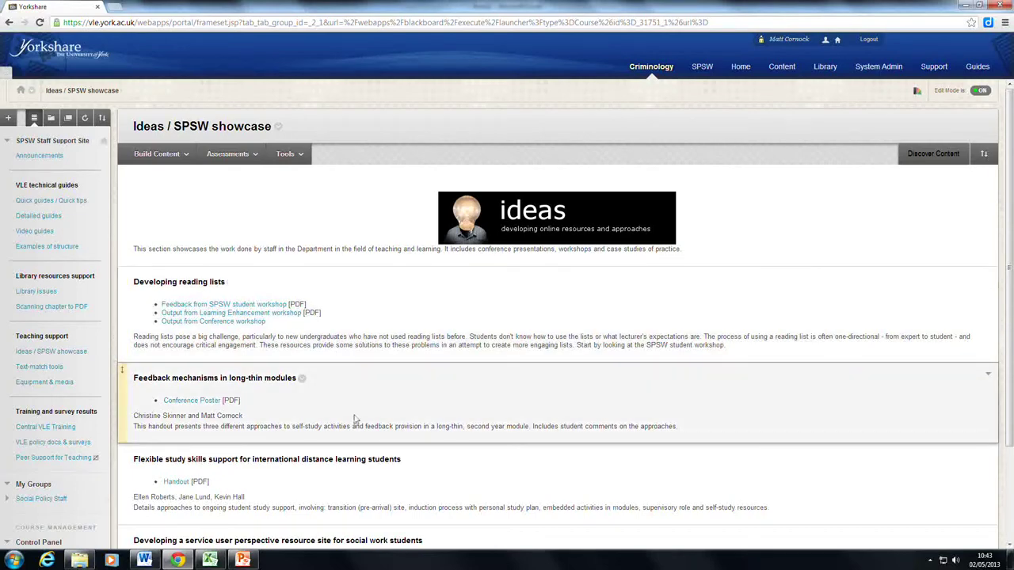
- Switch to Word and review the start of the evaluation report, including the highlighted paragraph under Brief Overview
left_click(145, 560)
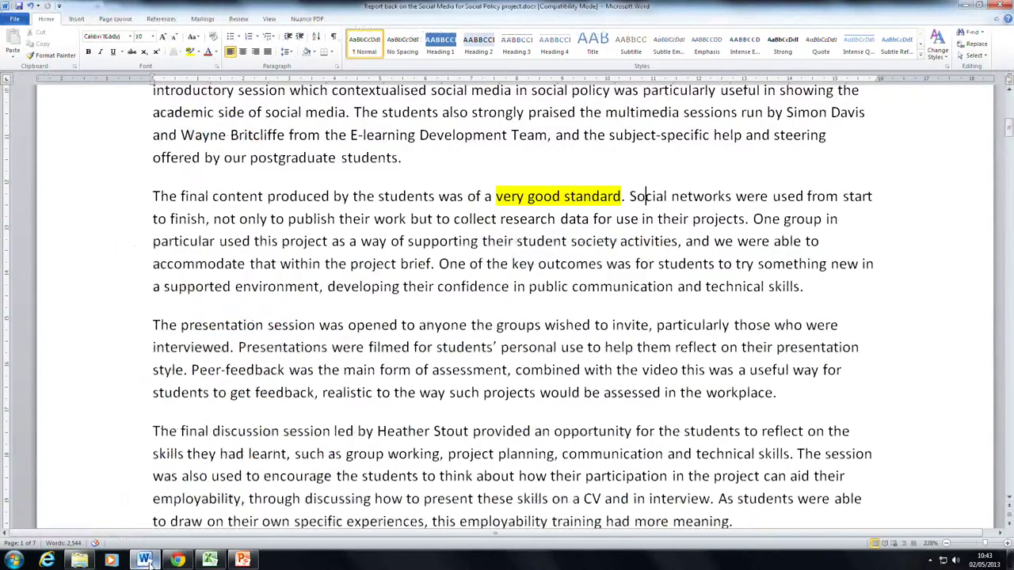
scroll(616, 309, "up", 10)
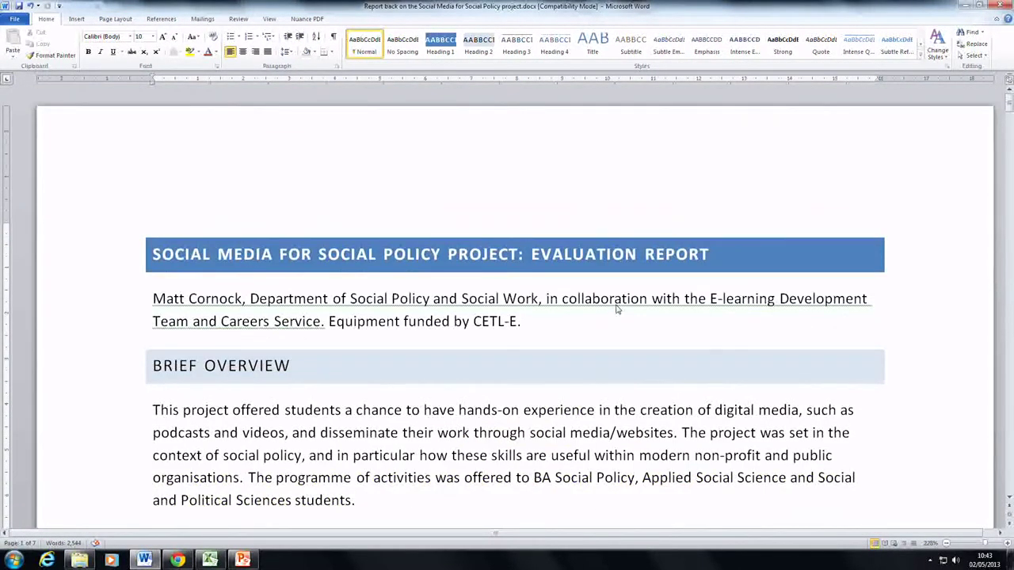
scroll(616, 309, "down", 3)
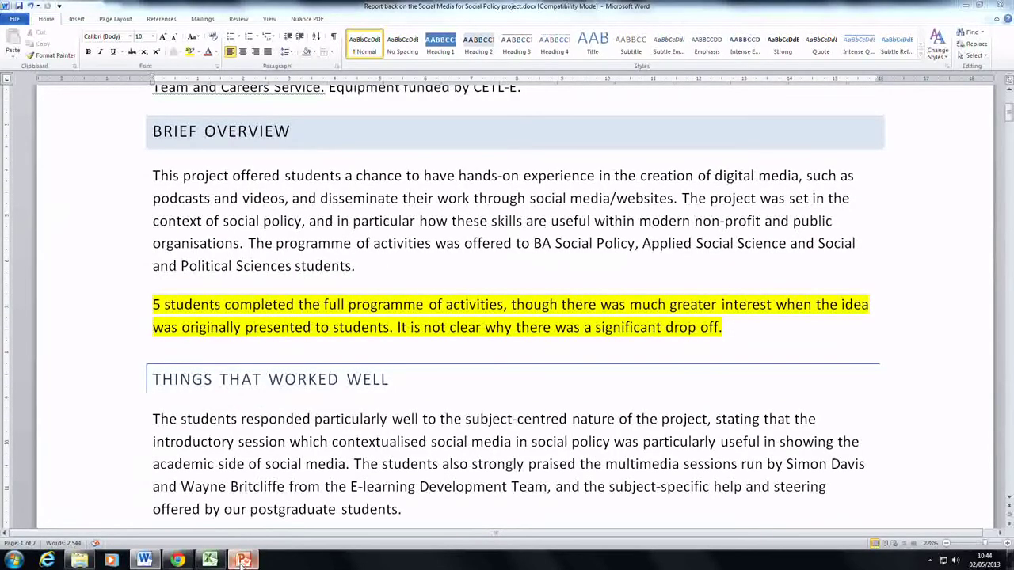
- Switch through PowerPoint and Excel to Chrome to look again at the slide, the spreadsheet and the editing options on the showcase page
left_click(242, 559)
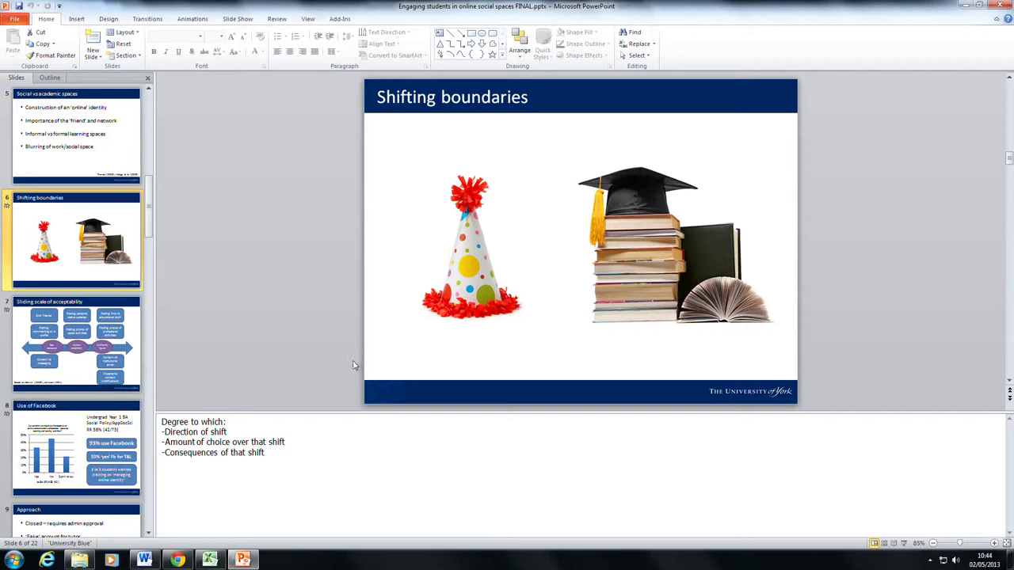
left_click(213, 560)
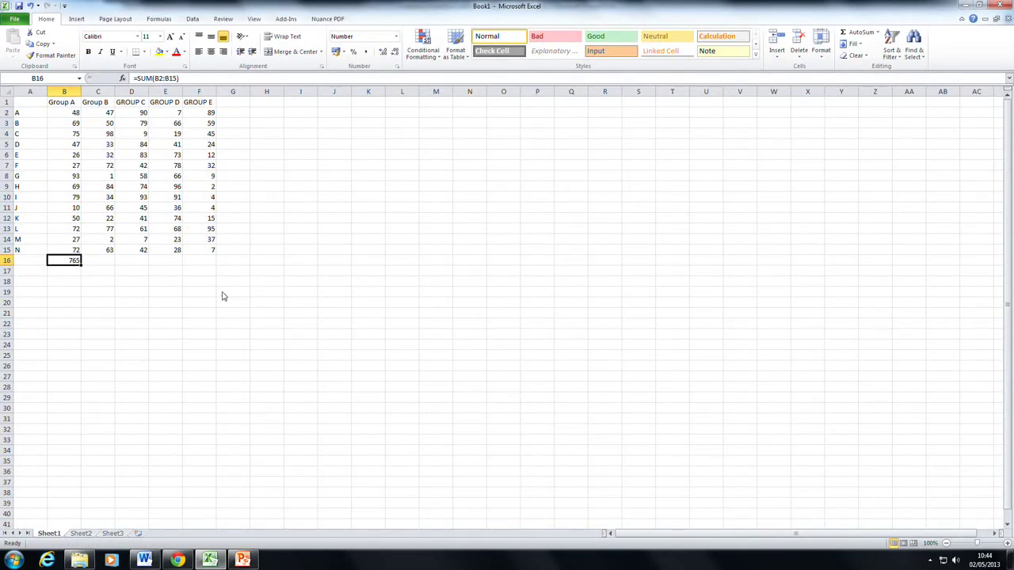
left_click(182, 552)
left_click(159, 154)
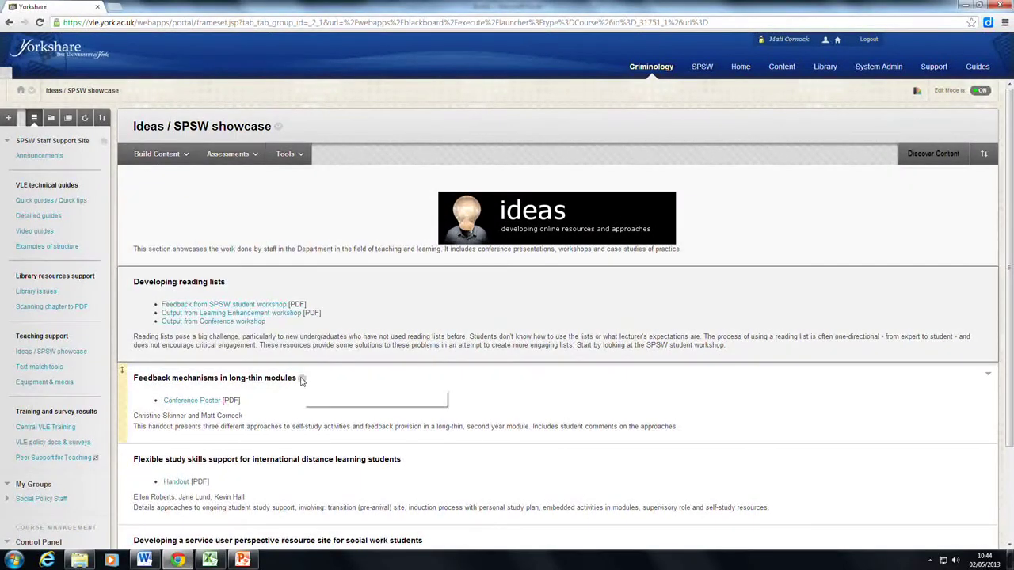